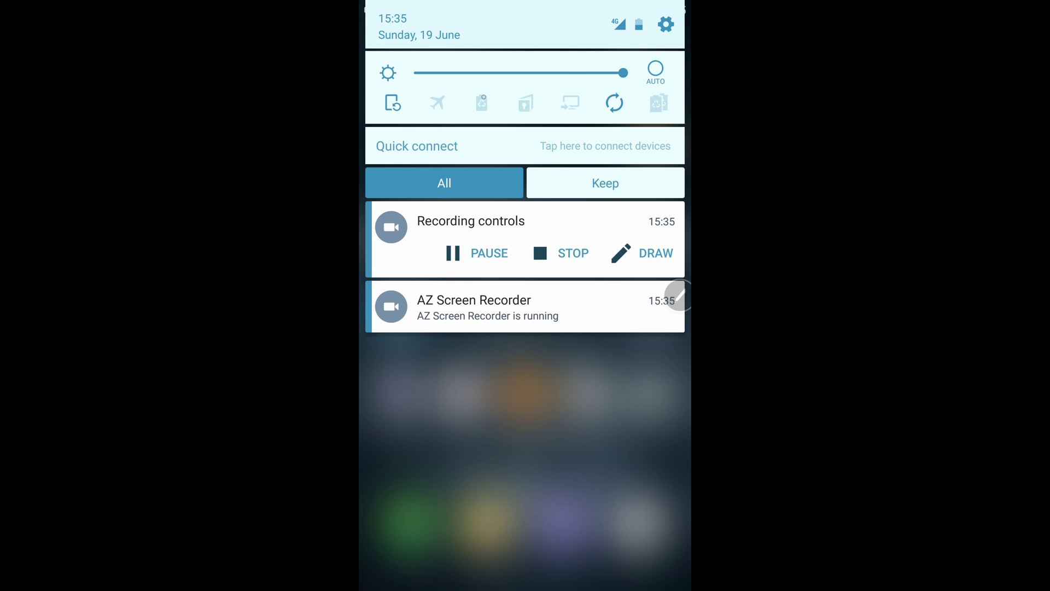
Reveal the second set of quick toggles and turn Wi-Fi on.
drag(411, 103, 648, 102)
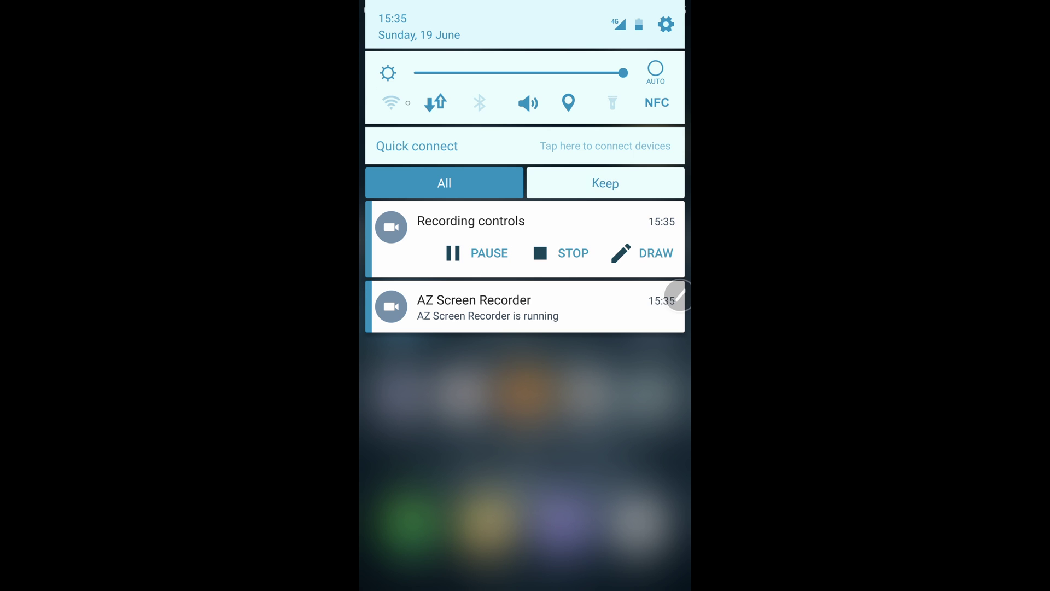
click(390, 102)
drag(648, 102, 336, 103)
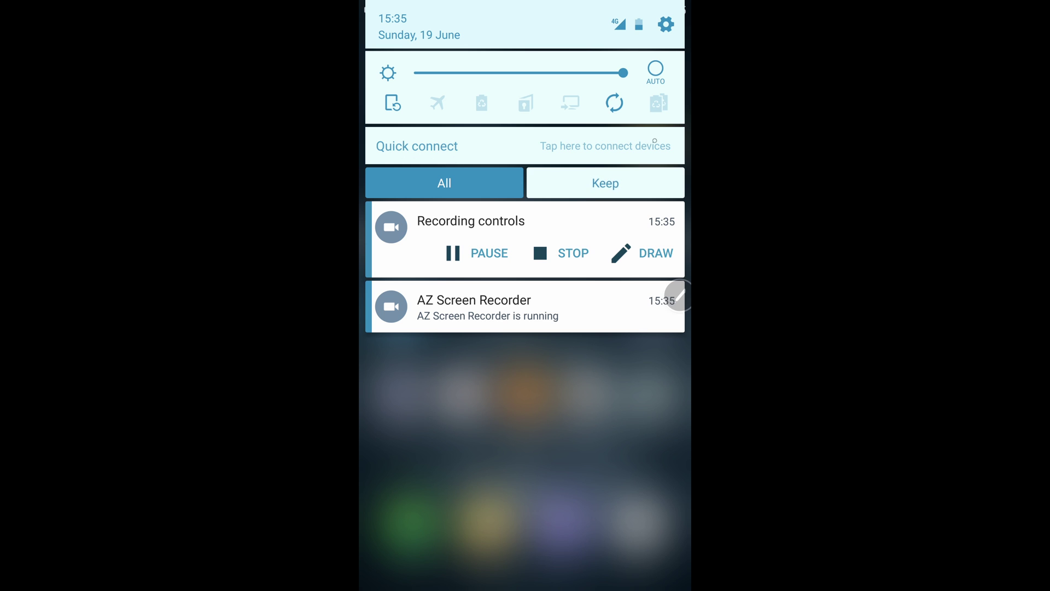
click(481, 262)
Clear the kept Sky Sports notification and expand the full quick settings grid.
click(599, 182)
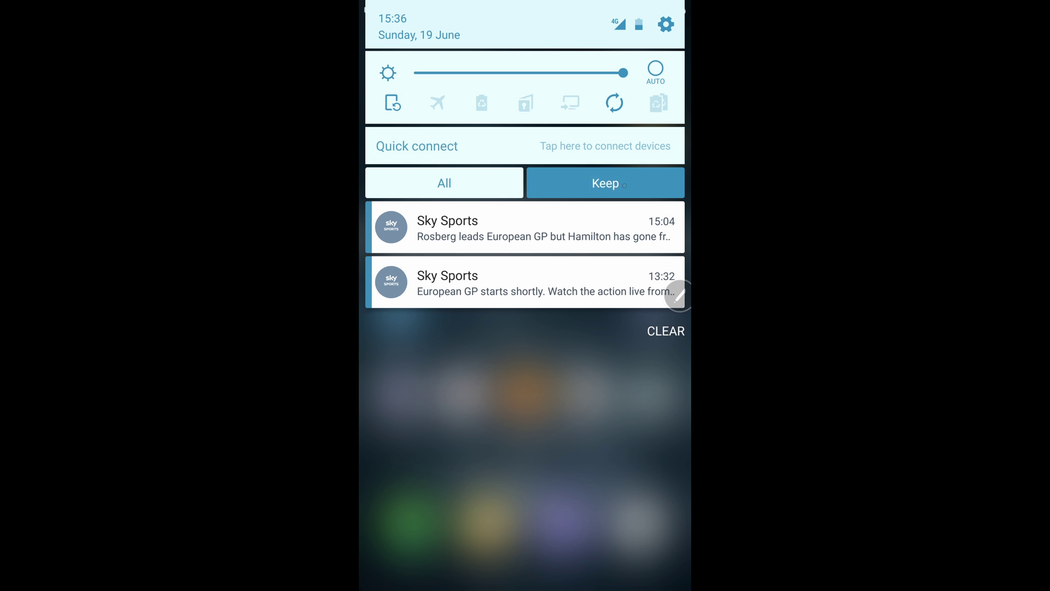
drag(534, 229, 681, 229)
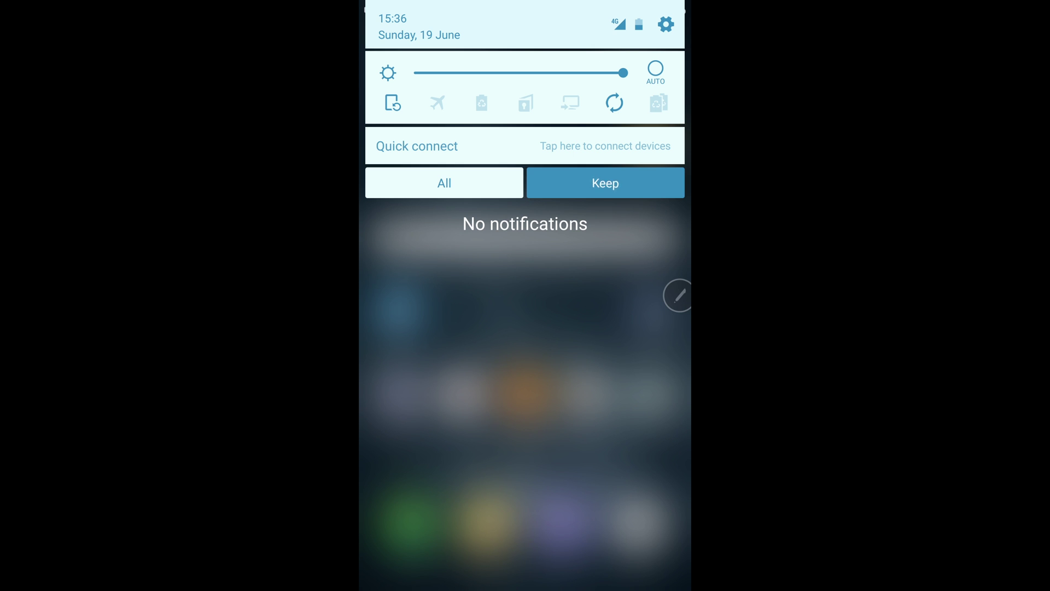
drag(525, 132, 525, 427)
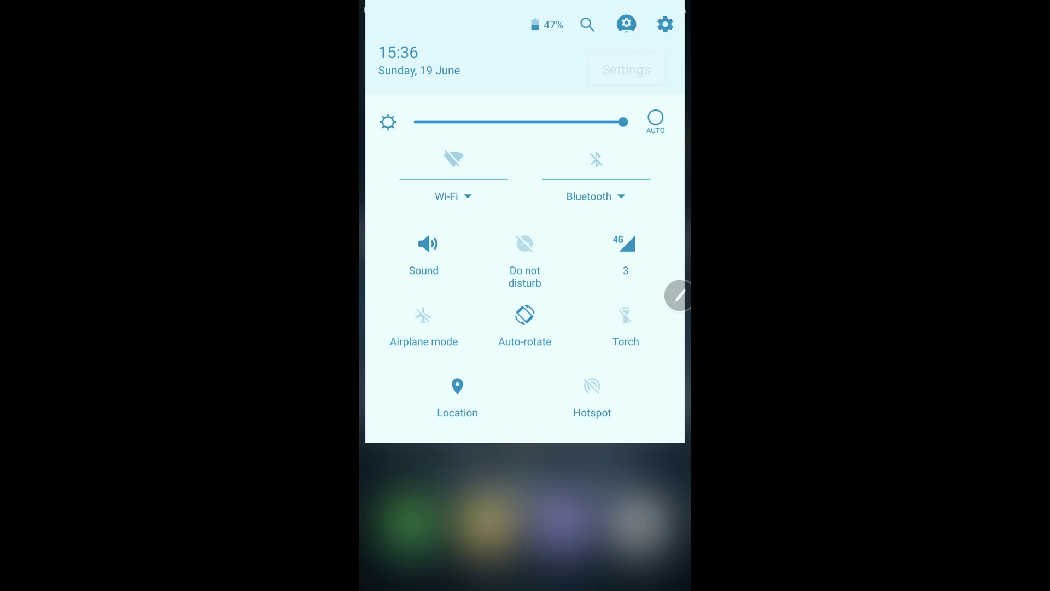
Launch Good Lock from the quick-settings header and show its Routines list.
click(625, 23)
click(550, 86)
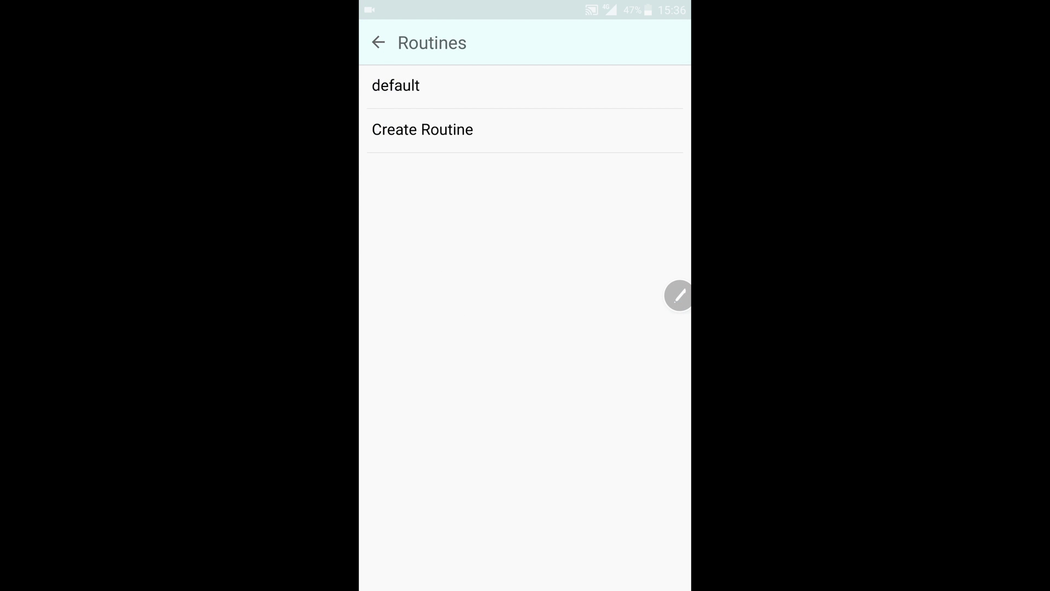
Browse the default routine's color theme page, then back out and discard the edits.
click(541, 86)
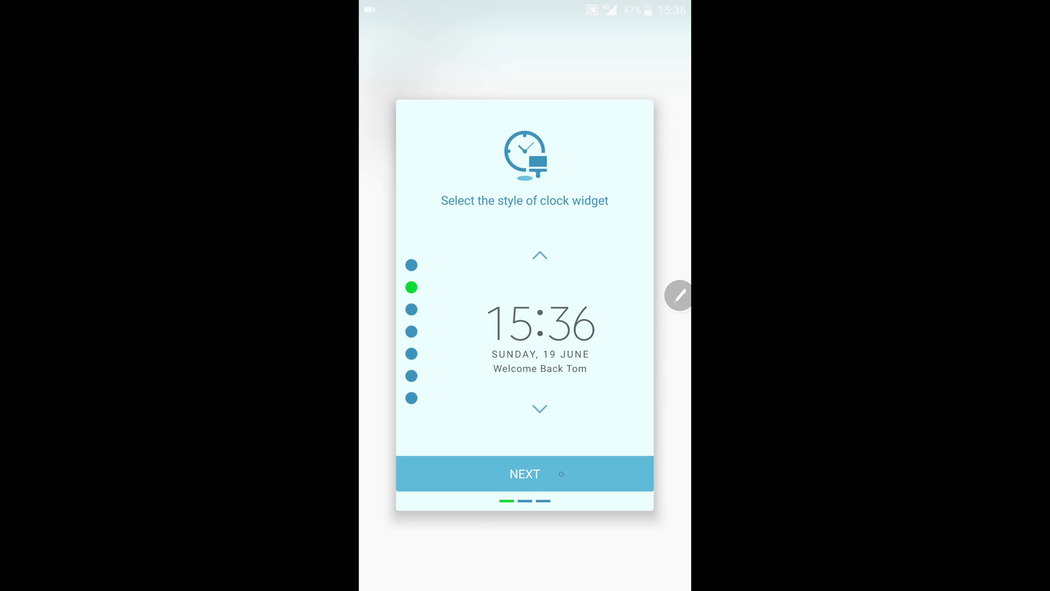
click(524, 473)
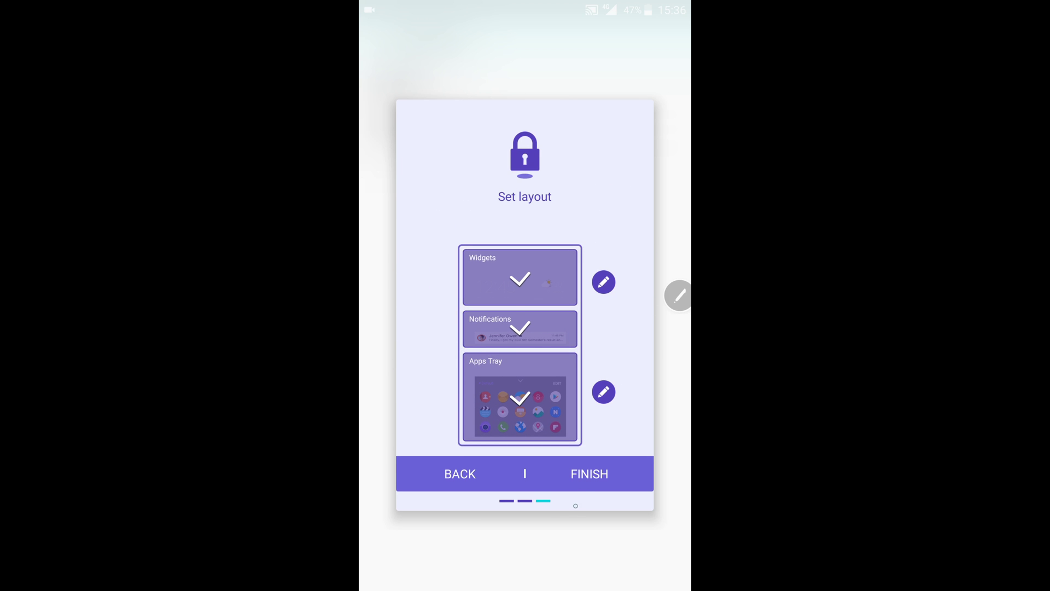
click(482, 480)
click(460, 473)
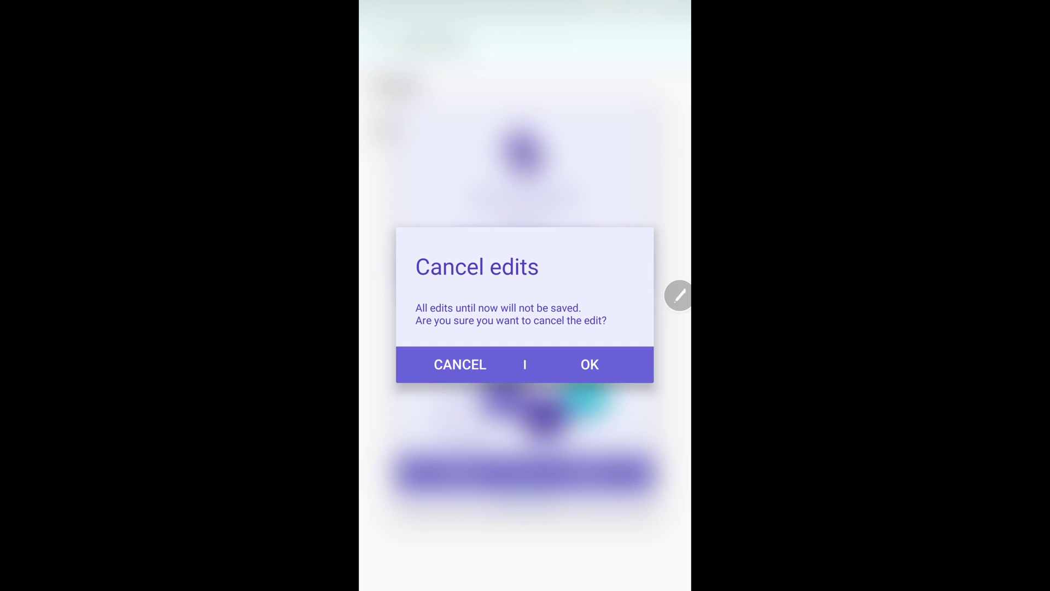
click(550, 370)
Start a new routine, dismiss its name prompt and return to the Good Lock main menu.
click(582, 143)
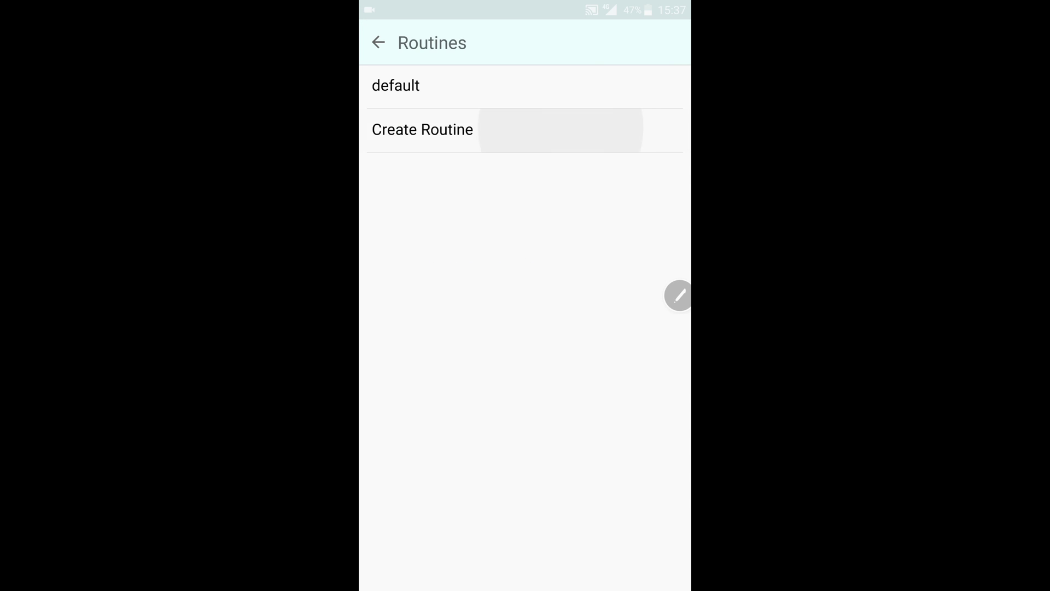
key(Escape)
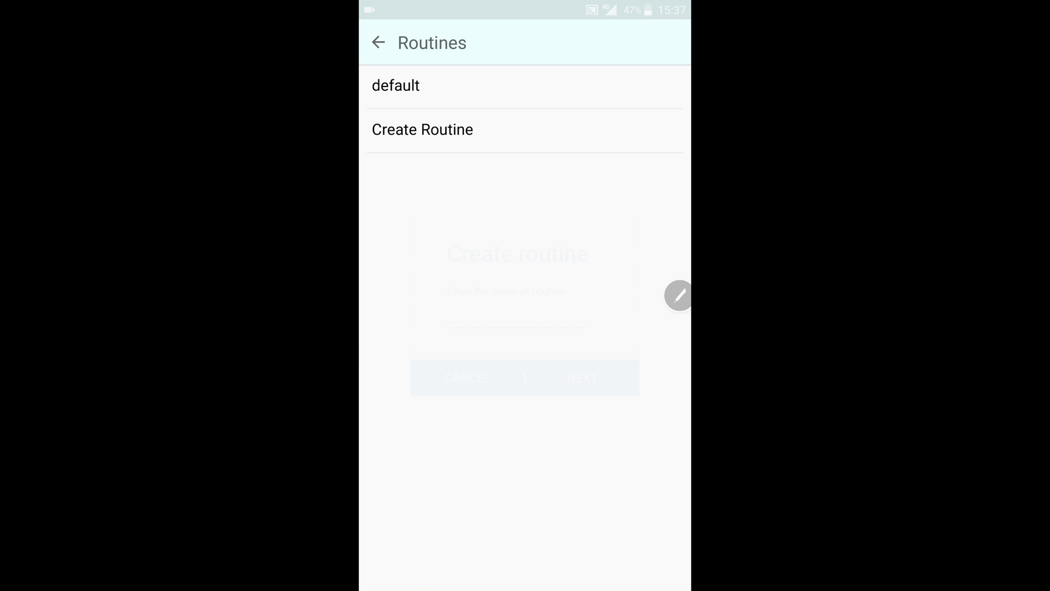
key(Escape)
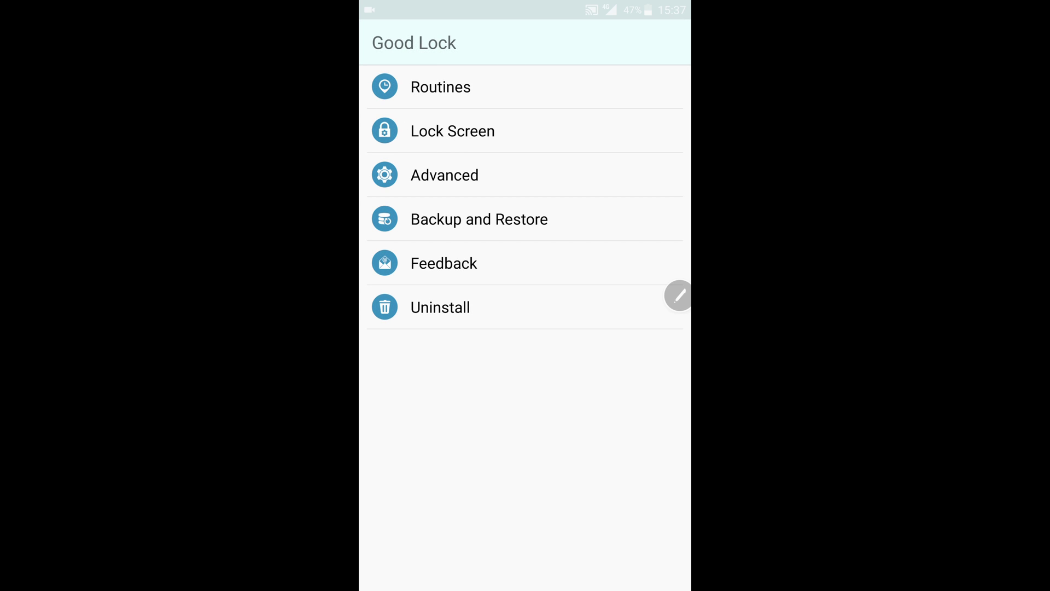
click(482, 145)
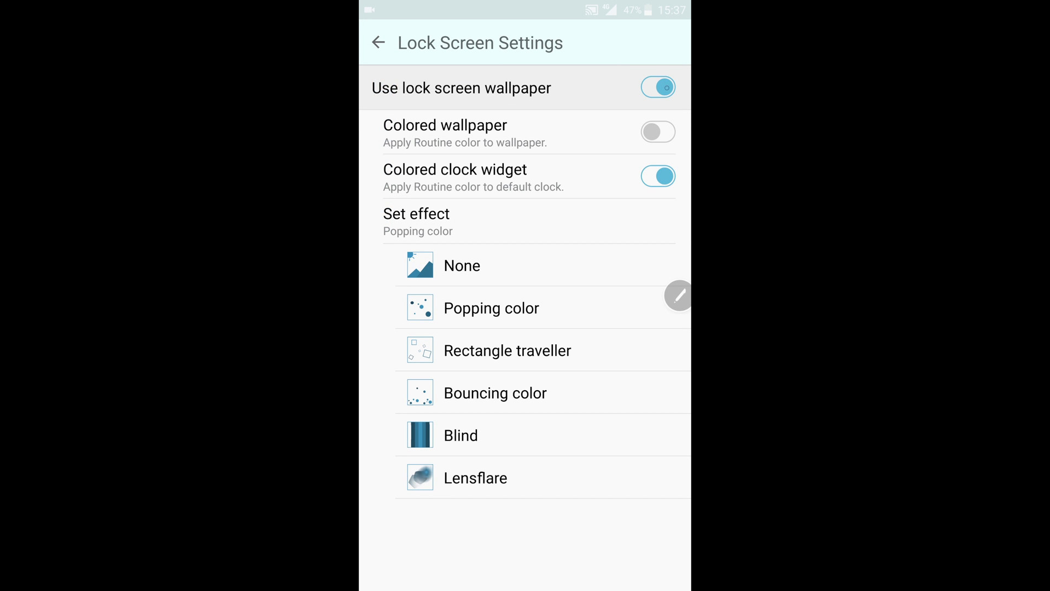
click(540, 266)
key(Escape)
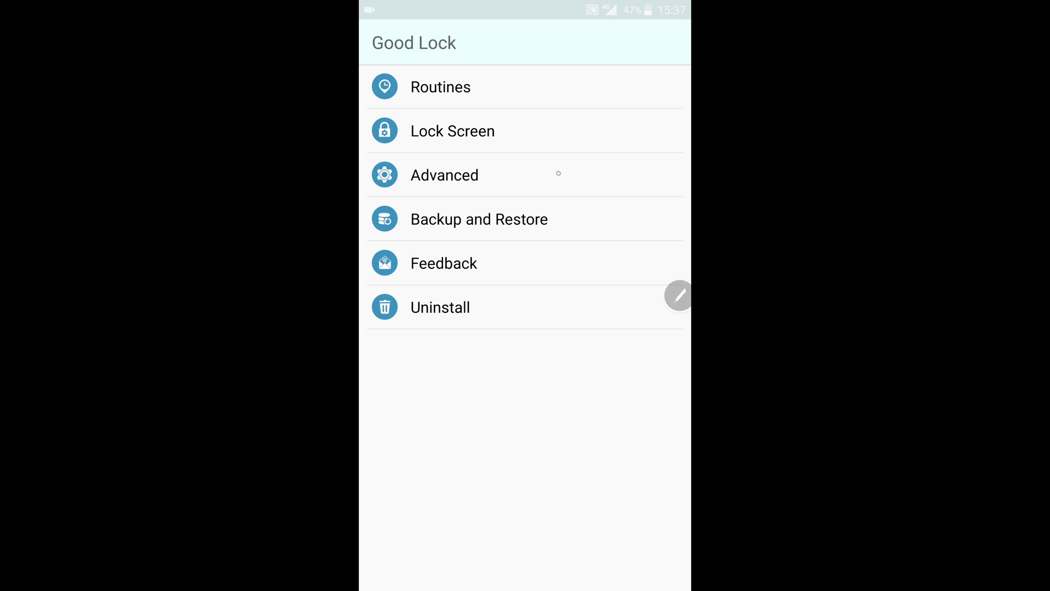
click(492, 175)
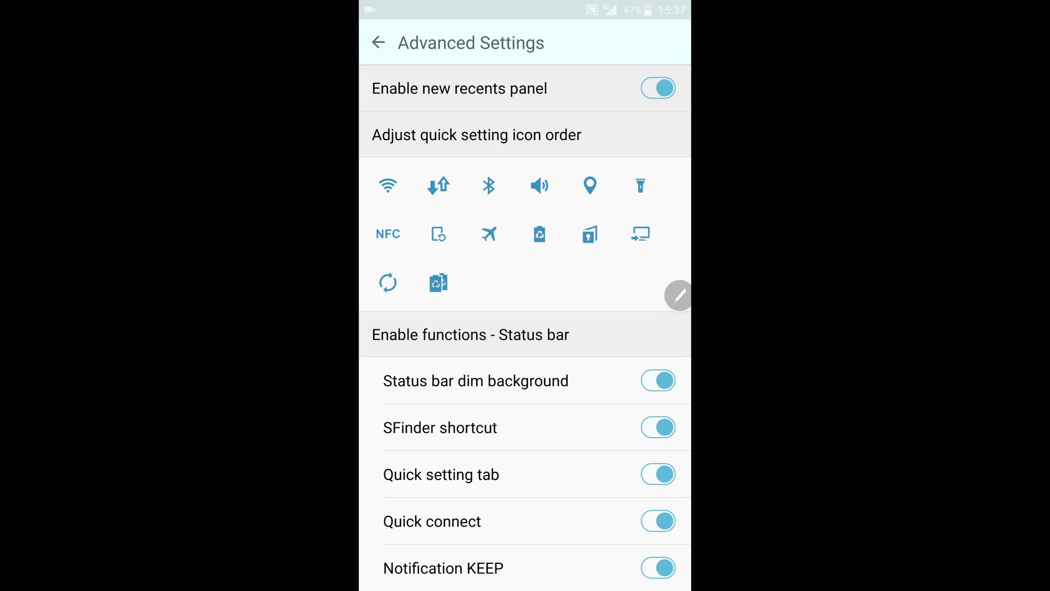
scroll(525, 328, down, 5)
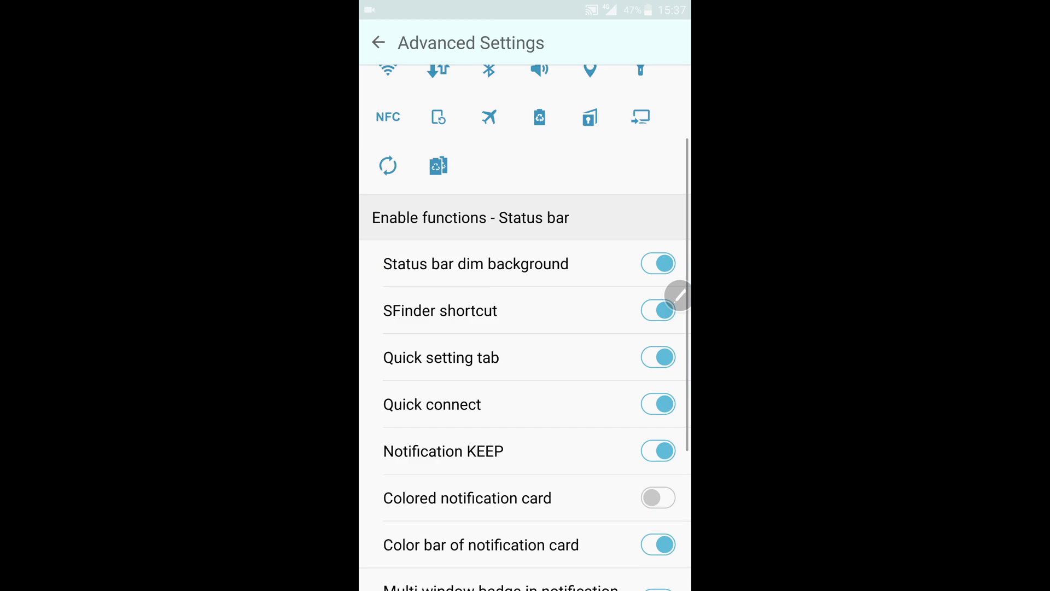
scroll(525, 329, up, 2)
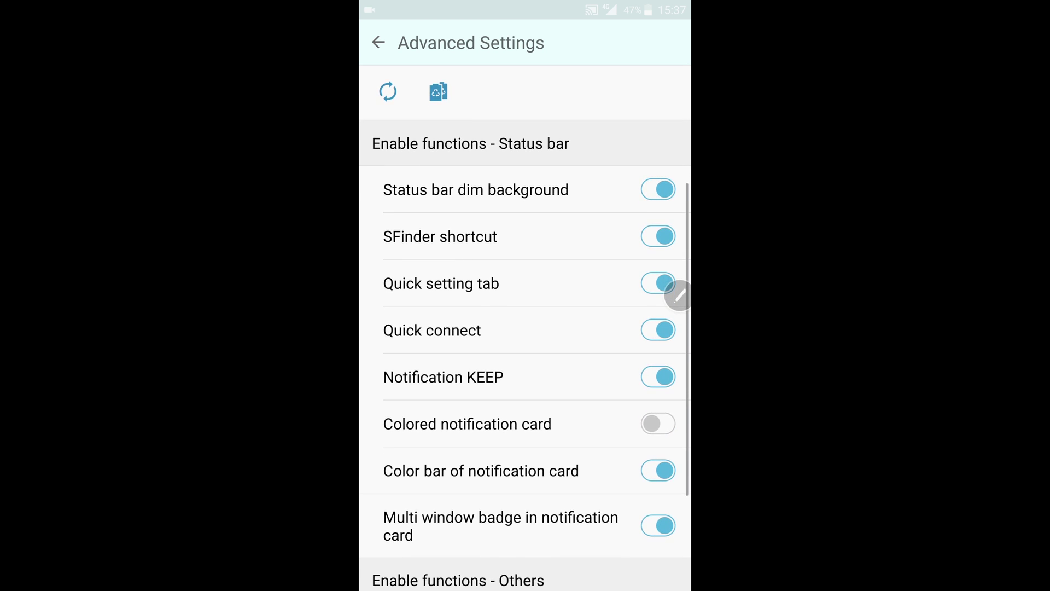
scroll(525, 328, down, 1)
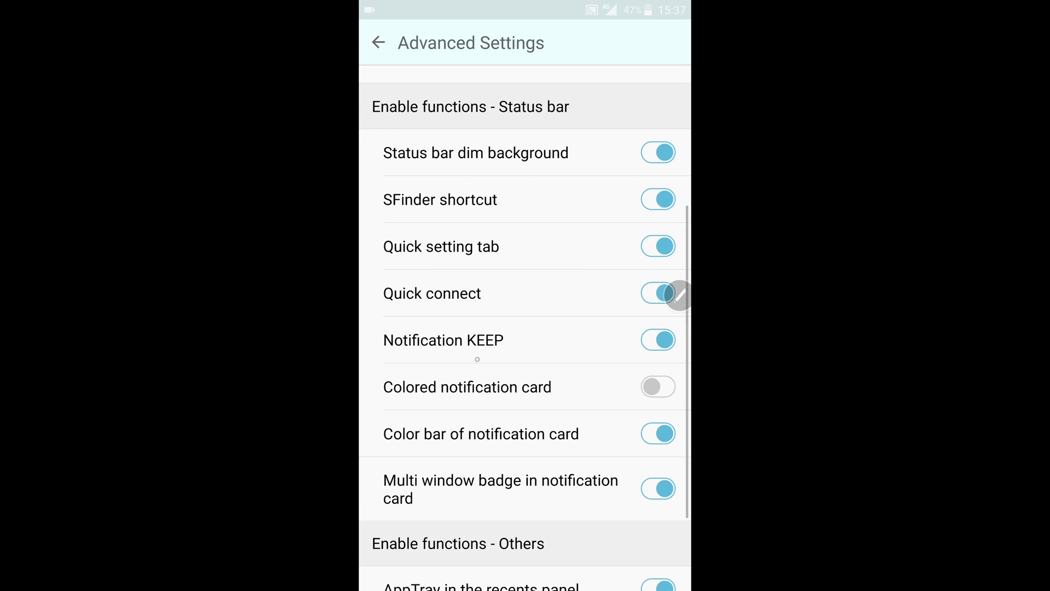
scroll(525, 329, down, 3)
Back out of Advanced Settings and exit Good Lock to the home screen.
key(Escape)
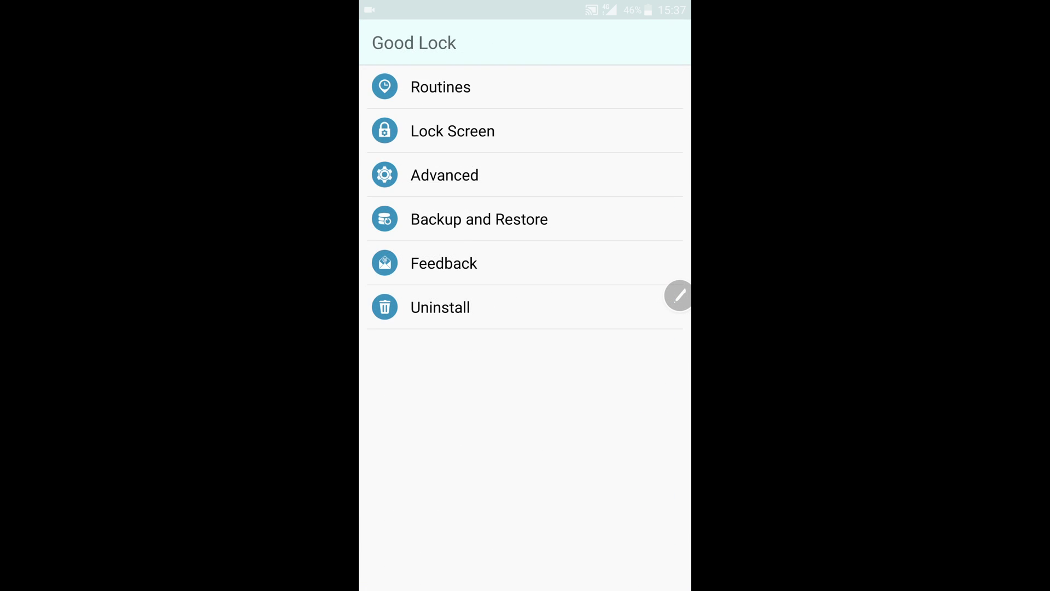
key(Escape)
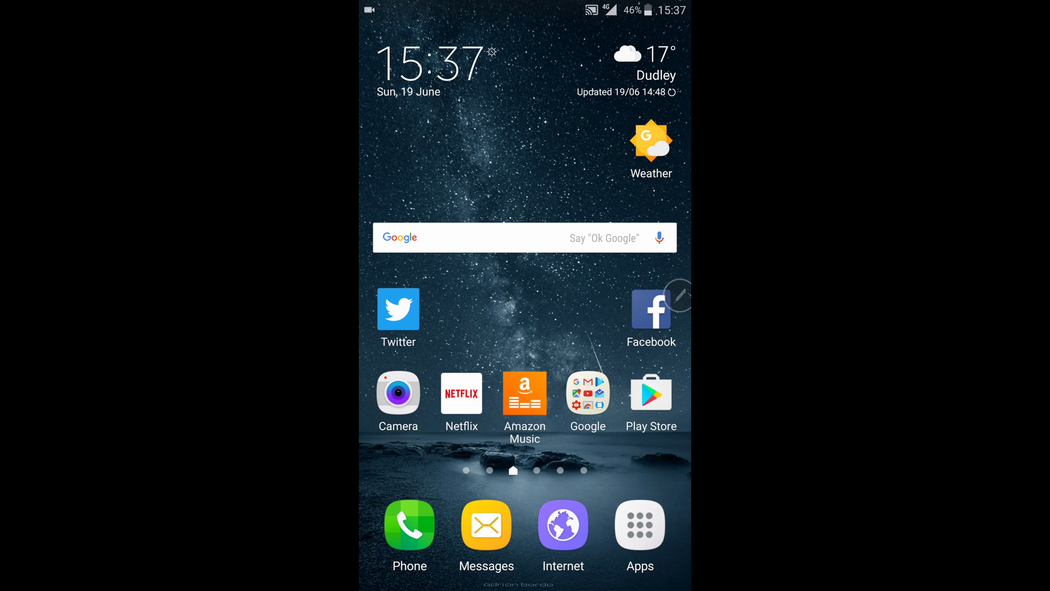
mouse_move(526, 3)
mouse_down()
mouse_move(525, 369)
mouse_move(526, 41)
mouse_up()
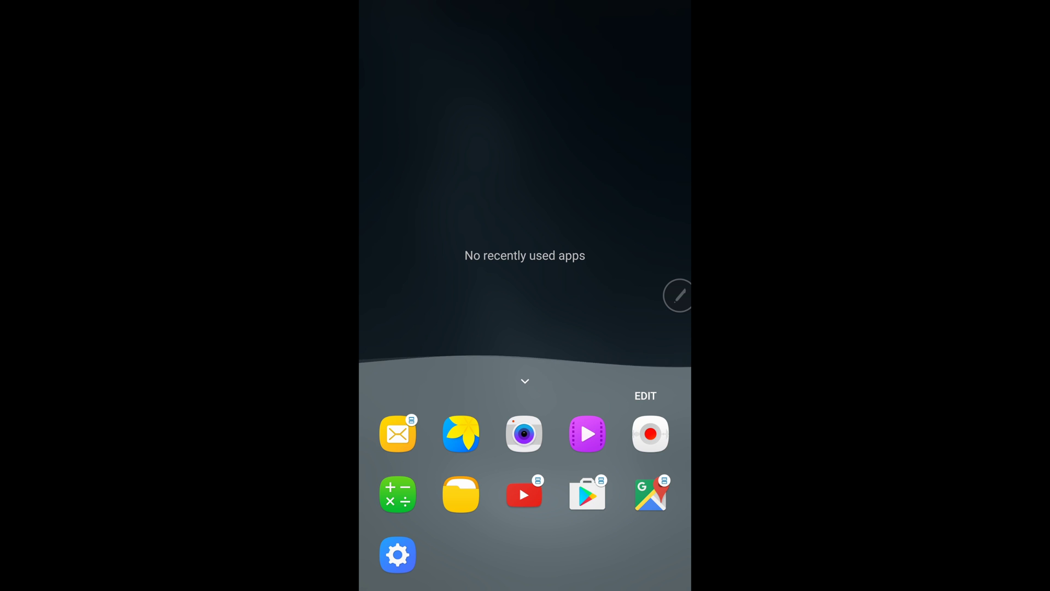
Launch YouTube from the app shortcuts and shrink it into a pop-up window.
click(519, 484)
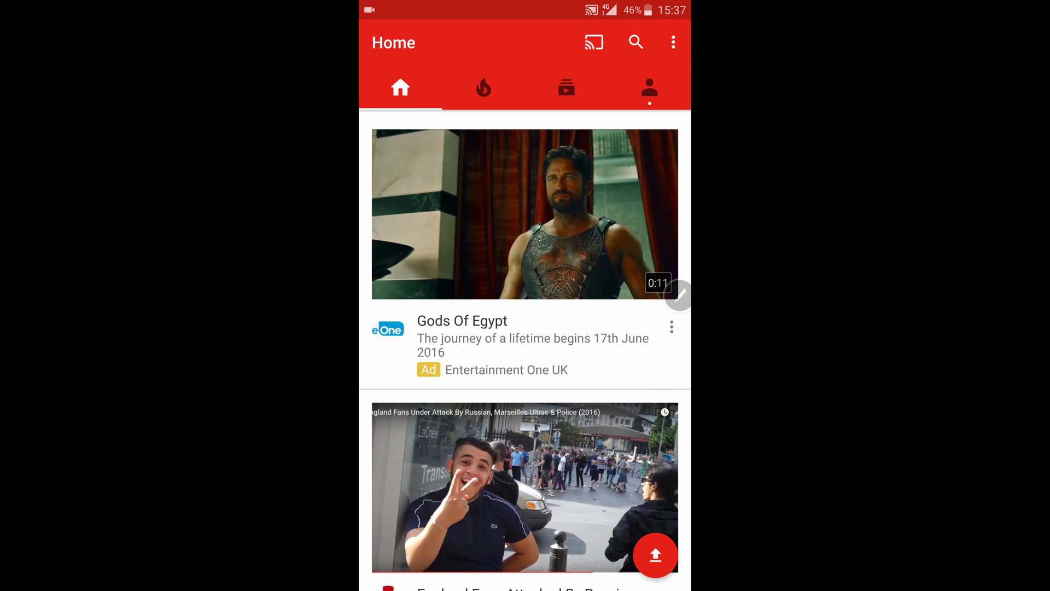
drag(361, 2, 501, 252)
click(596, 253)
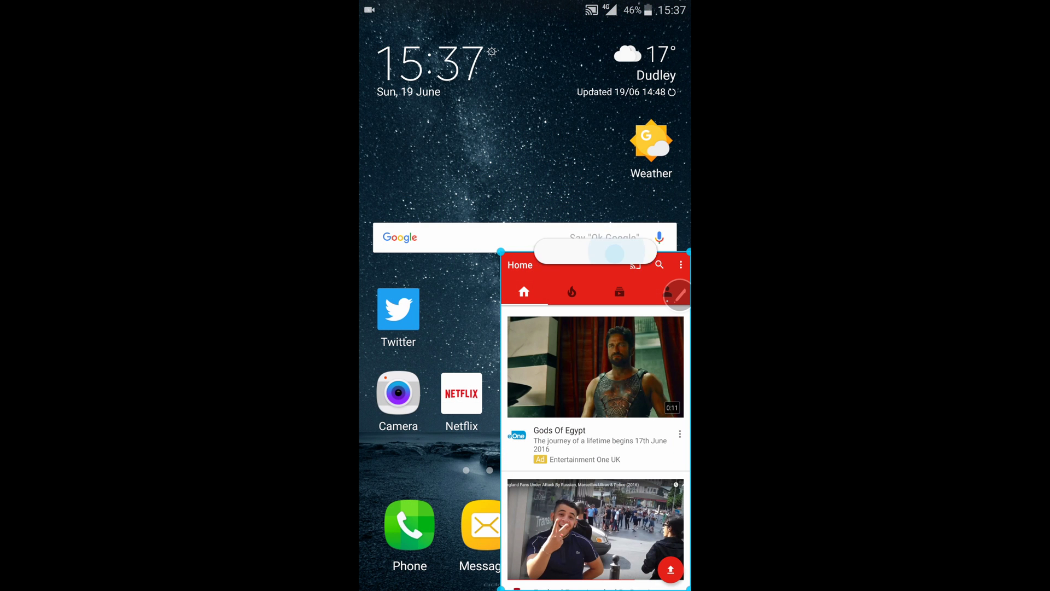
Bring up the recent apps list with YouTube as the only entry.
key(alt+Tab)
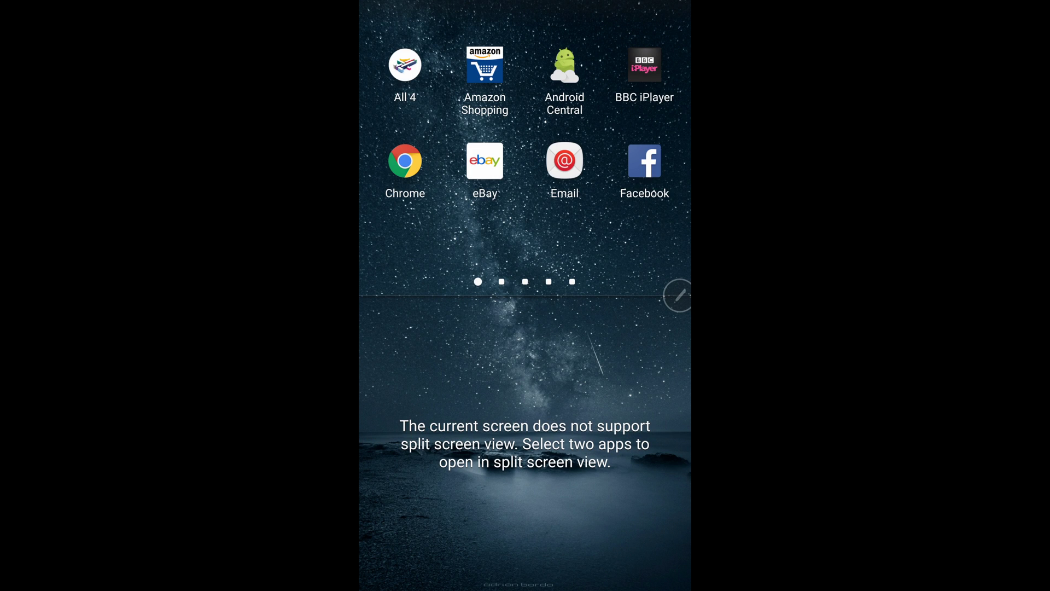
key(alt+Tab)
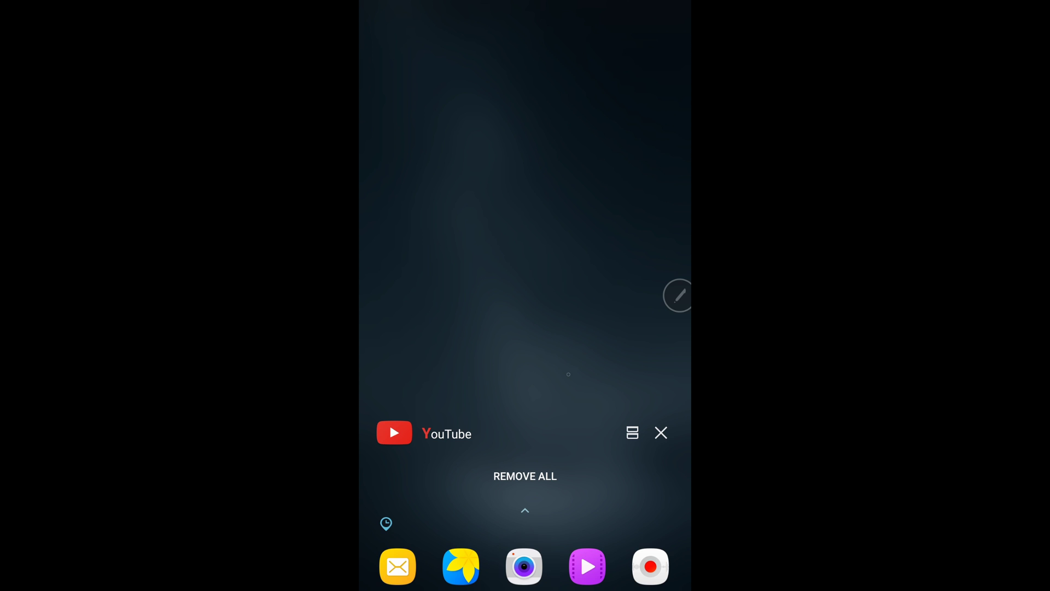
Run YouTube as a pop-up from the shortcuts tray and minimise it into a bubble.
click(526, 511)
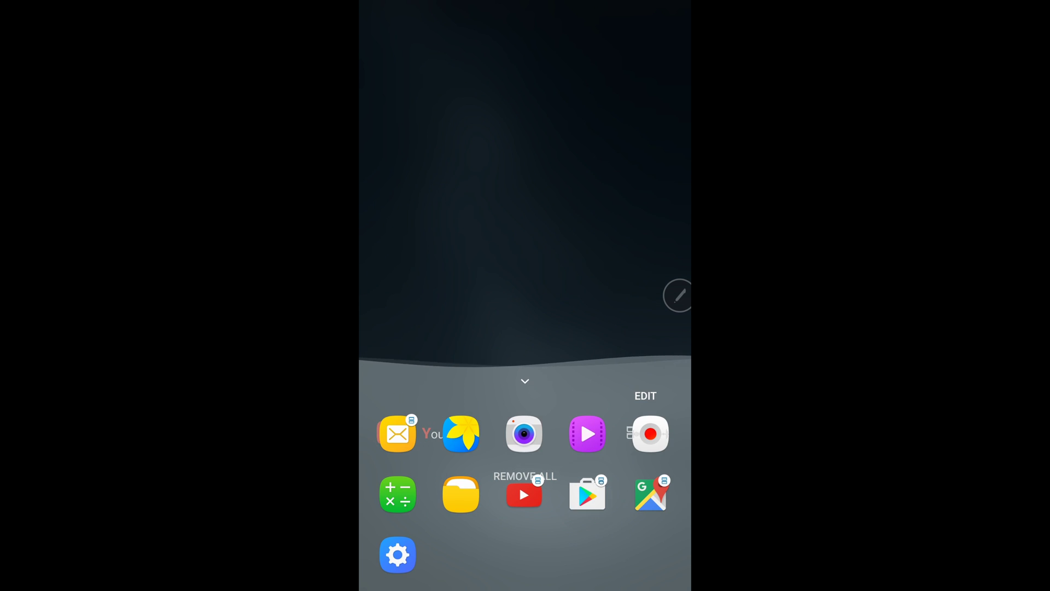
click(522, 494)
click(595, 251)
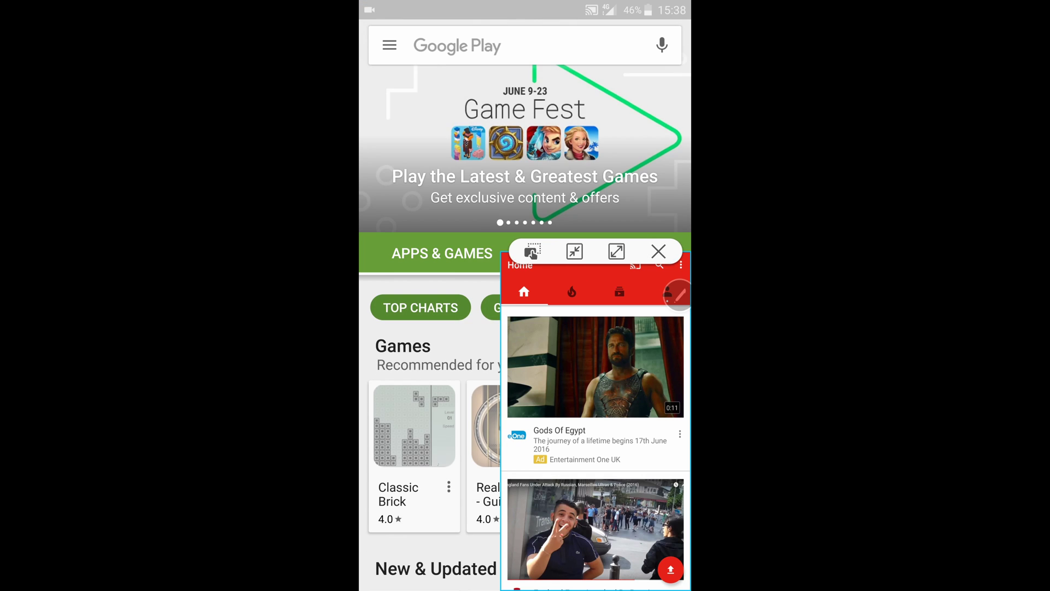
click(574, 252)
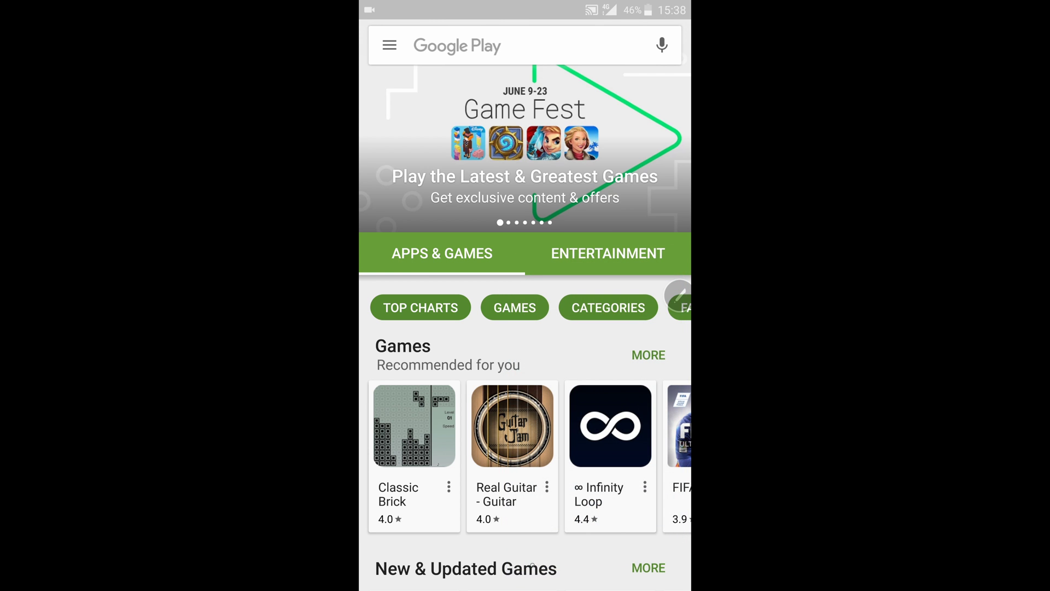
Switch to YouTube full screen via Recents, then bring Play Store up and enlarge it to fill the screen.
key(alt+Tab)
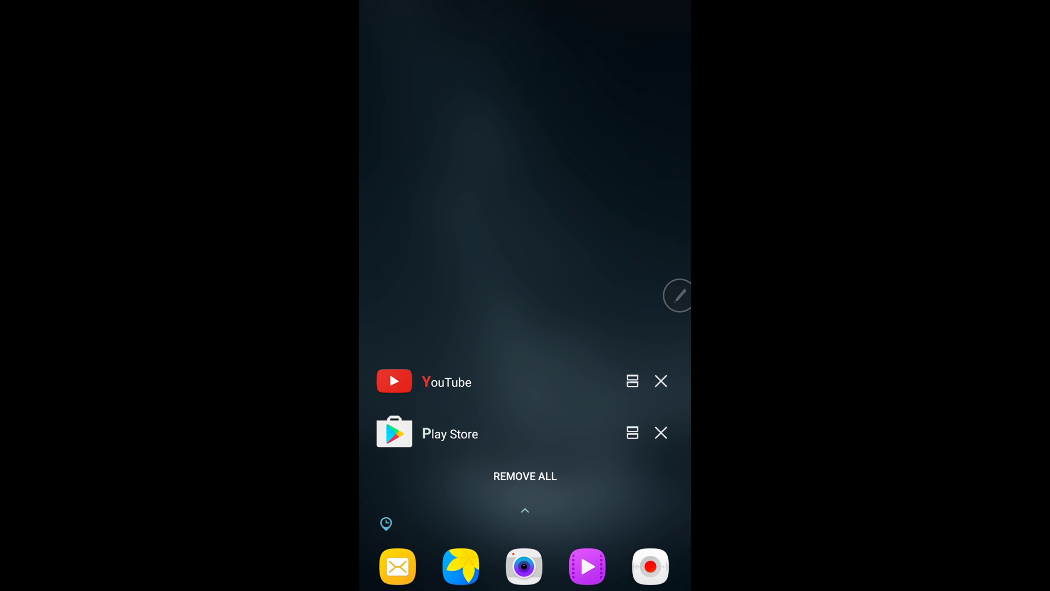
click(619, 385)
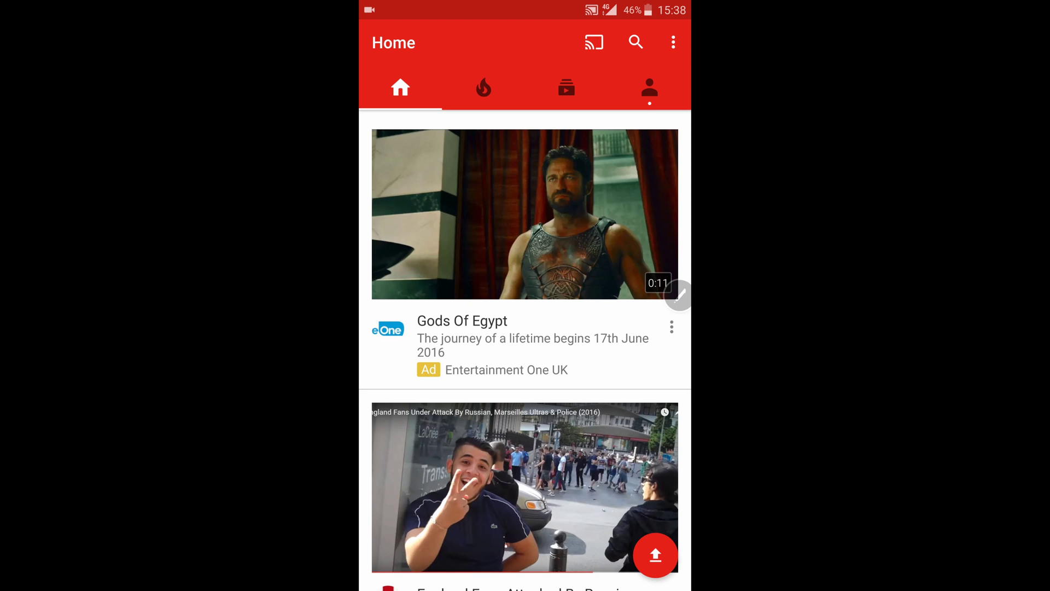
key(alt+Tab)
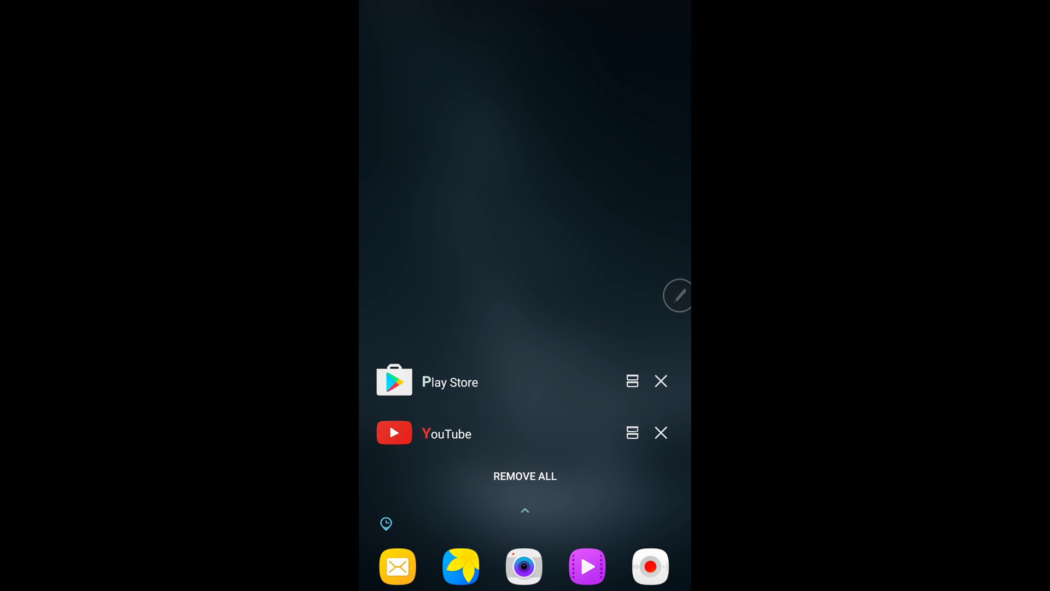
click(630, 382)
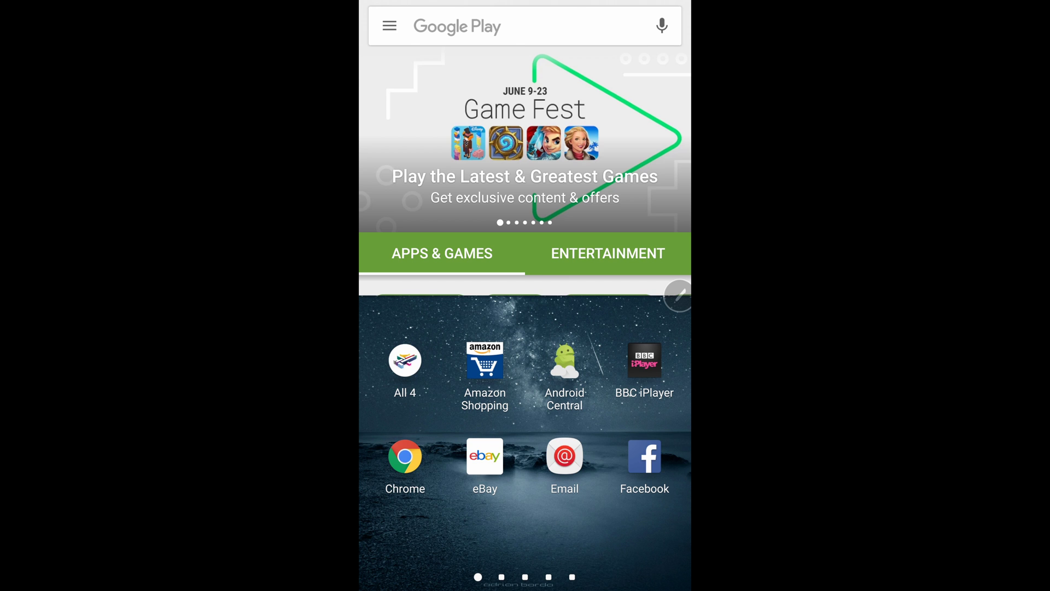
drag(525, 285, 525, 587)
Return to the home screen and pull down the notification panel.
key(Home)
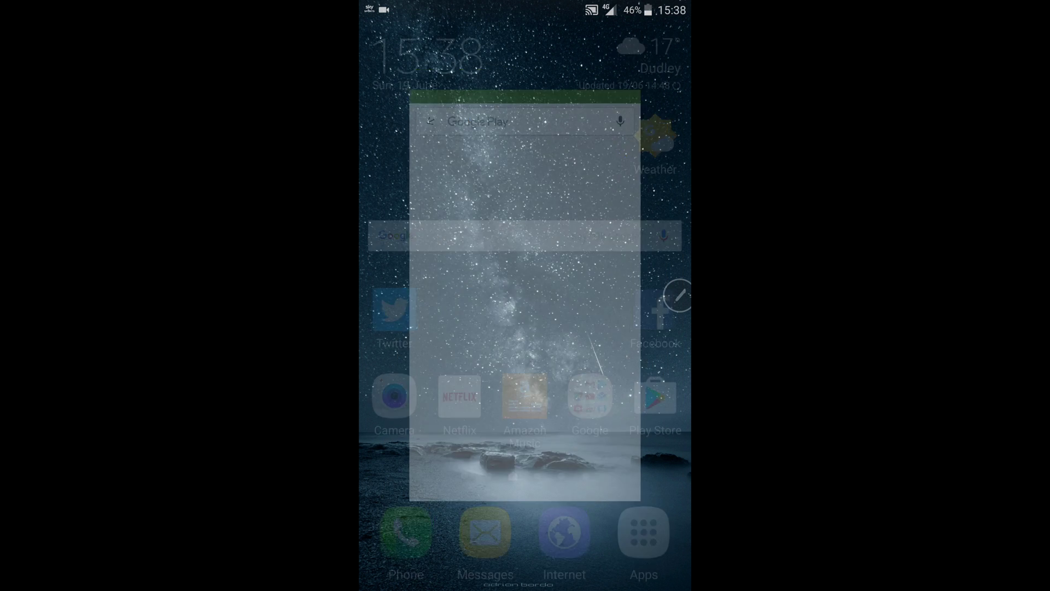
drag(525, 4, 525, 369)
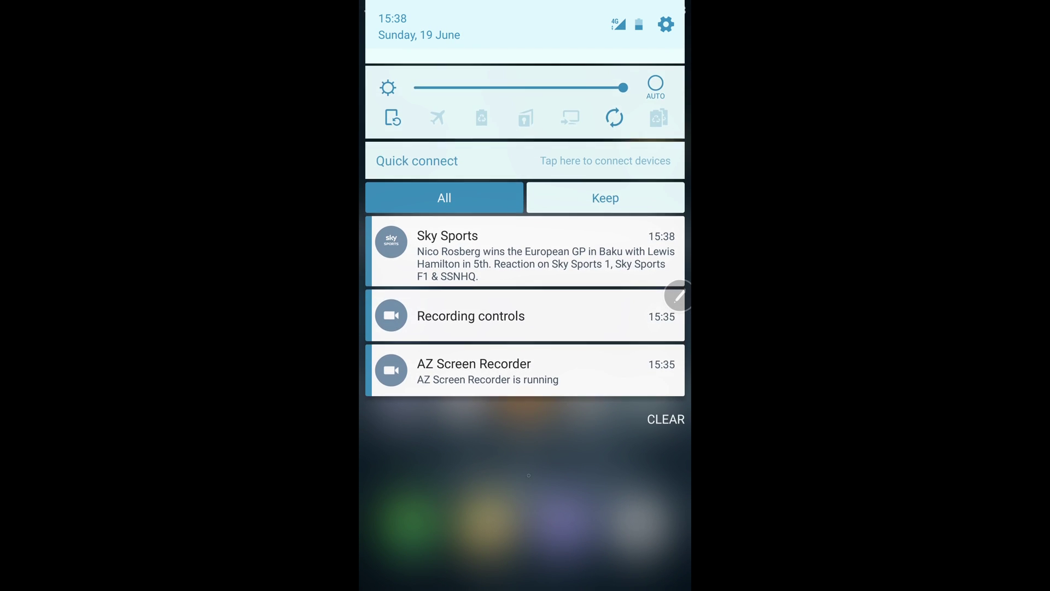
Dismiss the Sky Sports notification, close the shade and show recent apps.
drag(492, 238, 685, 238)
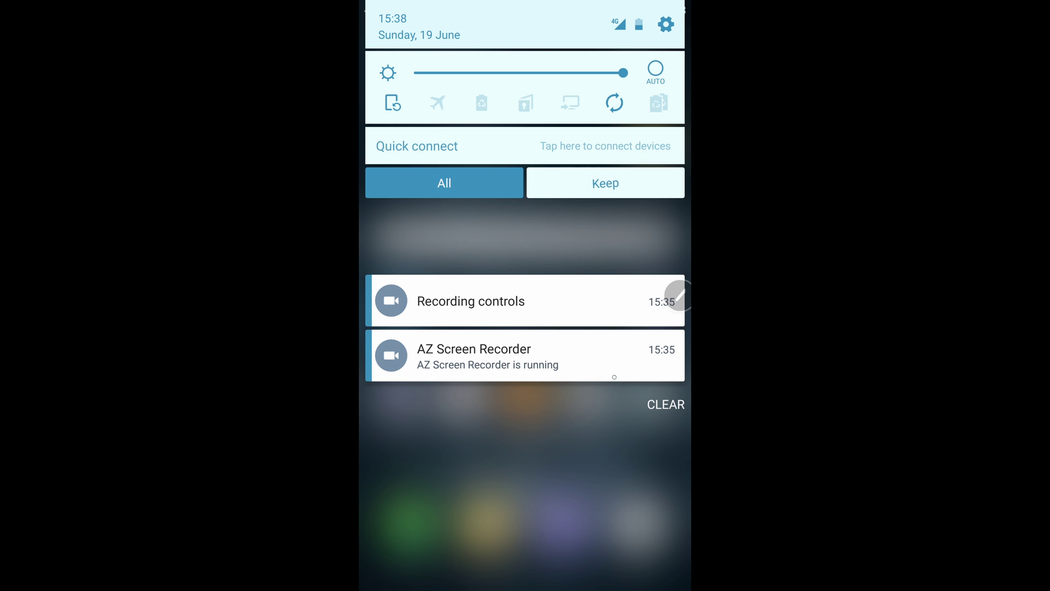
drag(525, 459, 526, 49)
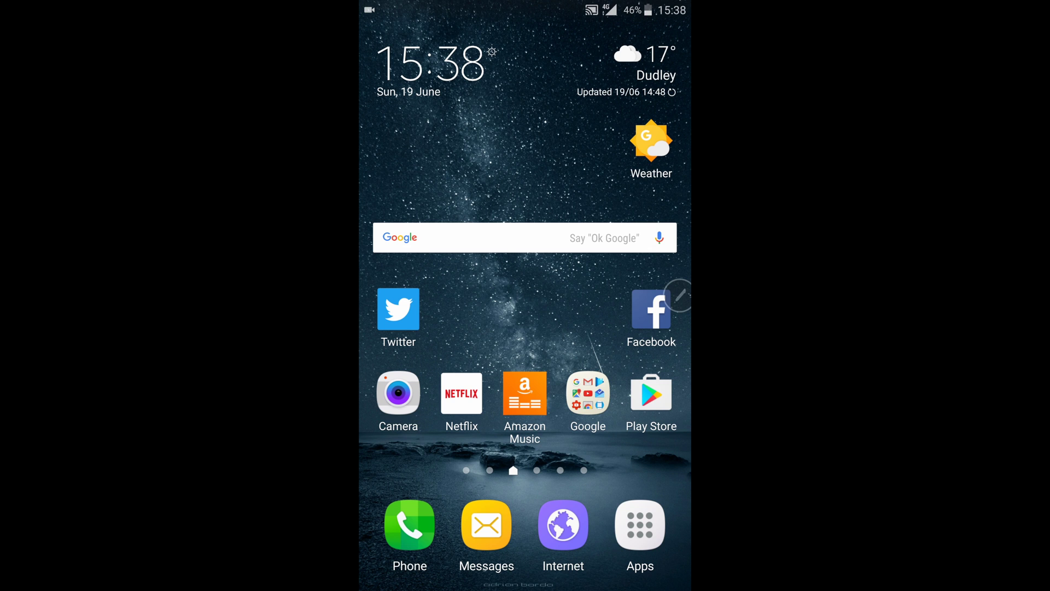
key(alt+Tab)
Expand and collapse the app shortcuts tray, then go home.
drag(525, 534, 525, 369)
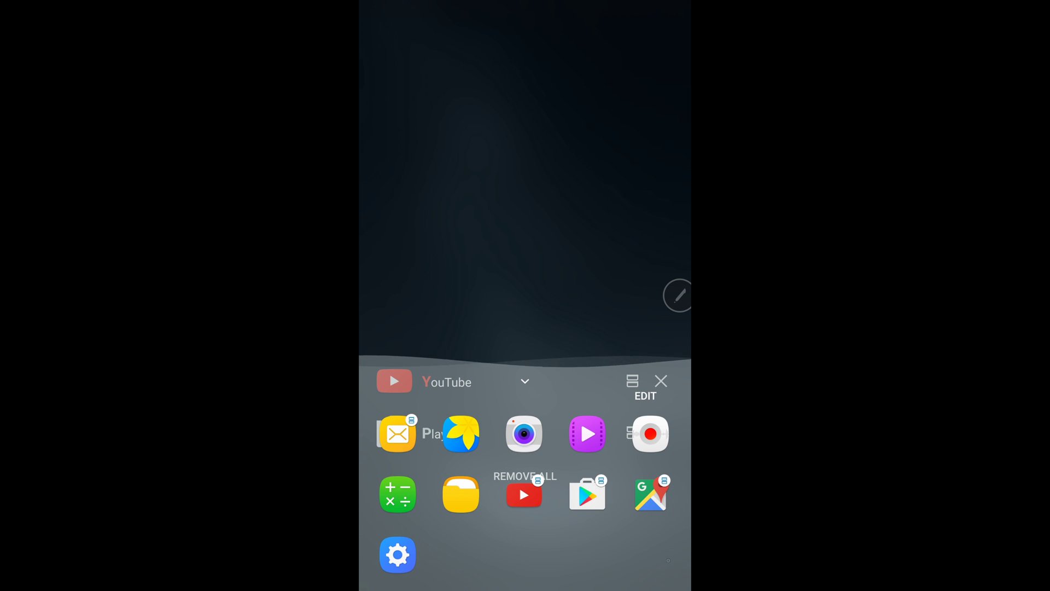
click(525, 381)
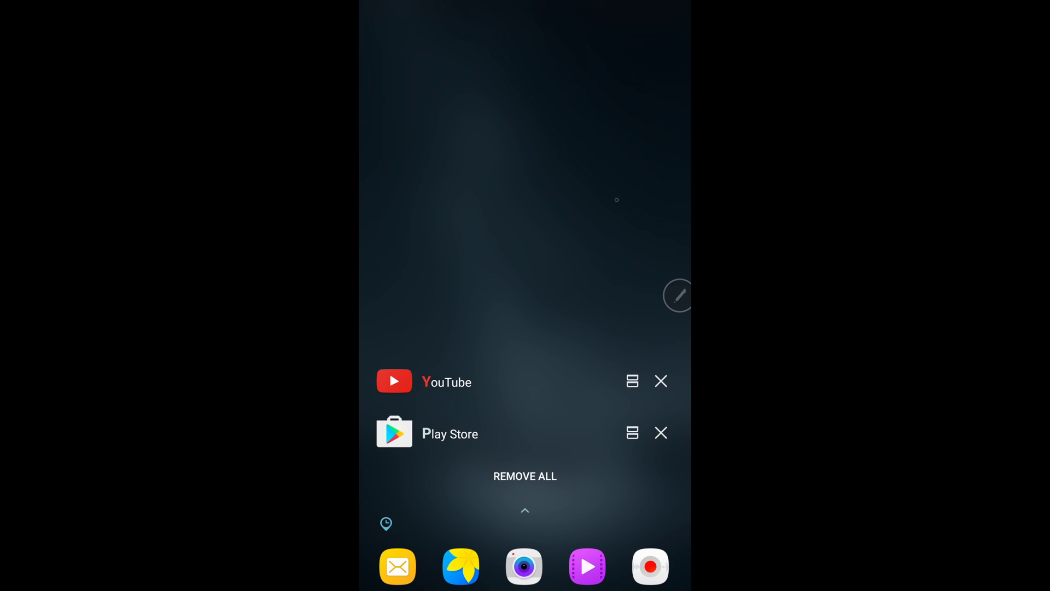
key(Home)
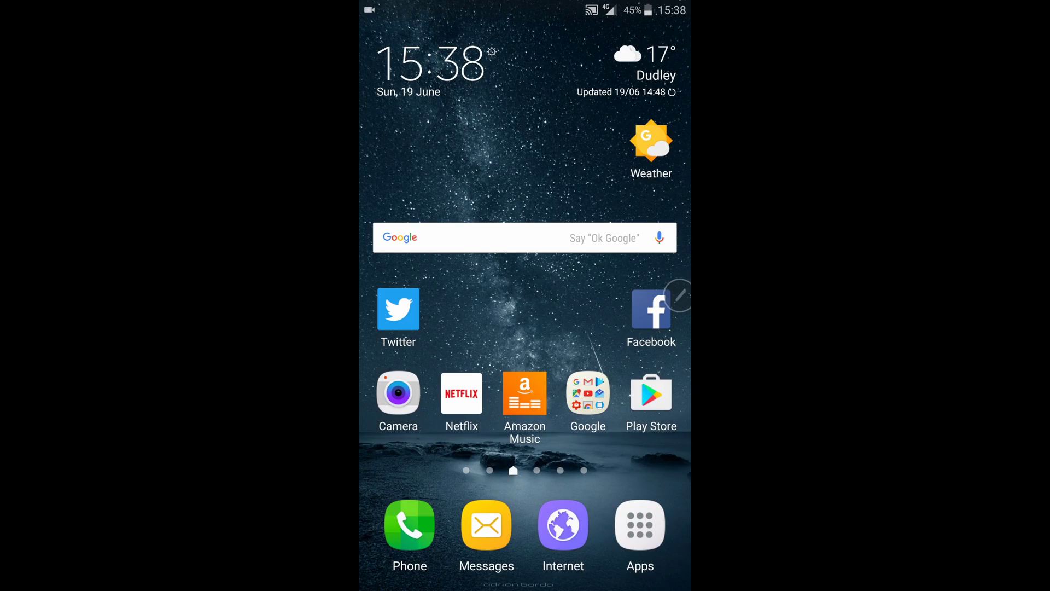